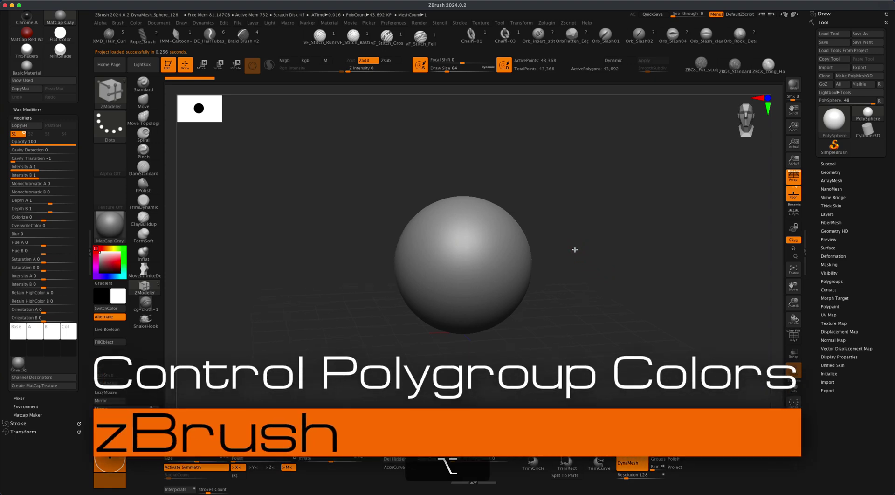
# Step: Load DynaMesh_Sphere_32.ZPR from LightBox's Project tab without saving the current project
pyautogui.keyDown('alt'); pyautogui.moveTo(575, 250); pyautogui.dragTo(620, 274); pyautogui.keyUp('alt')
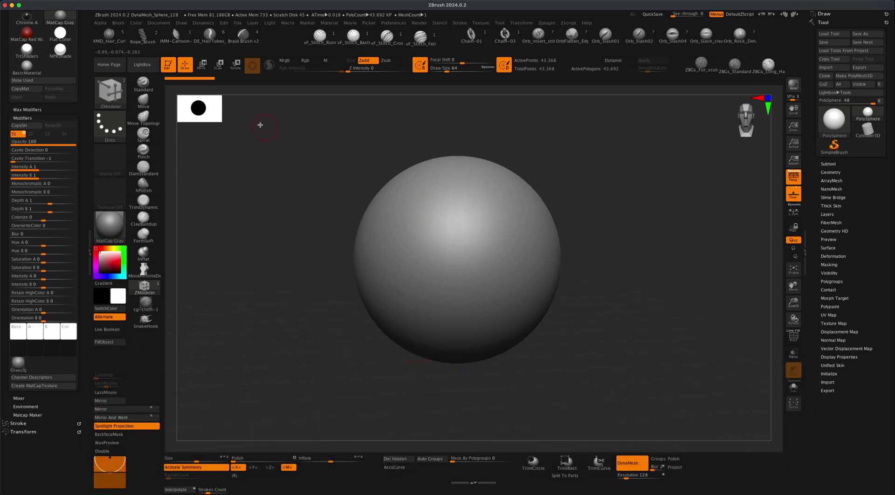
pyautogui.click(146, 65)
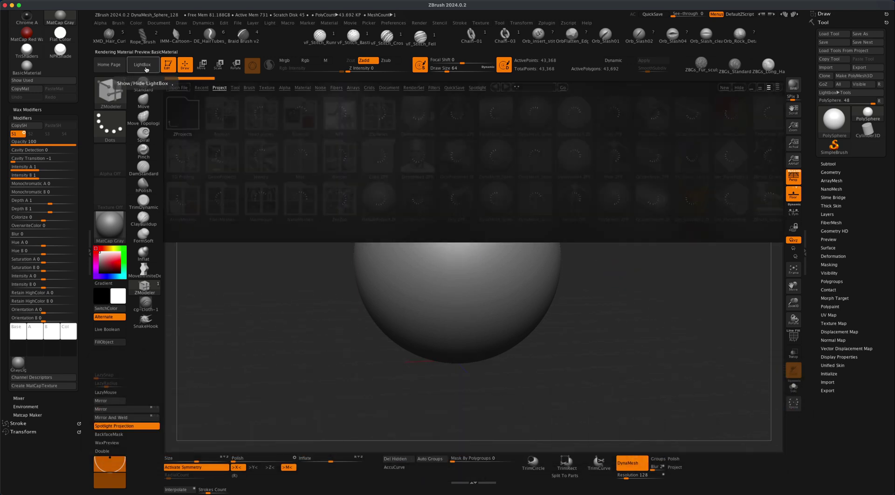
pyautogui.click(495, 209)
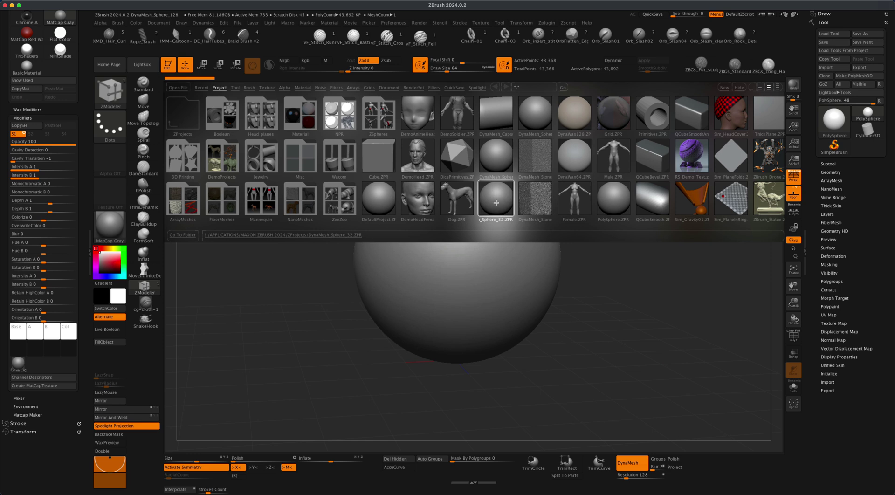
pyautogui.doubleClick(495, 200)
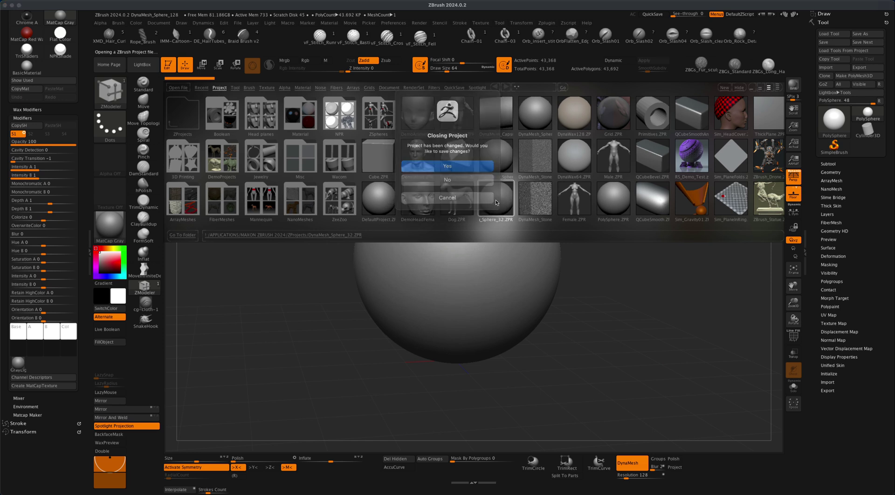
pyautogui.click(471, 180)
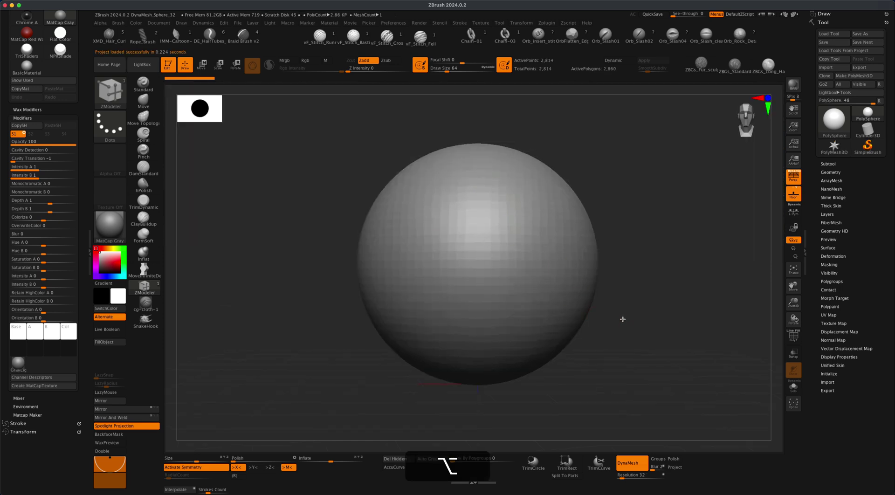
# Step: Turn on PolyF and ZRemesh the sphere at Target Polygons Count 0.1, giving 162 points
pyautogui.click(793, 335)
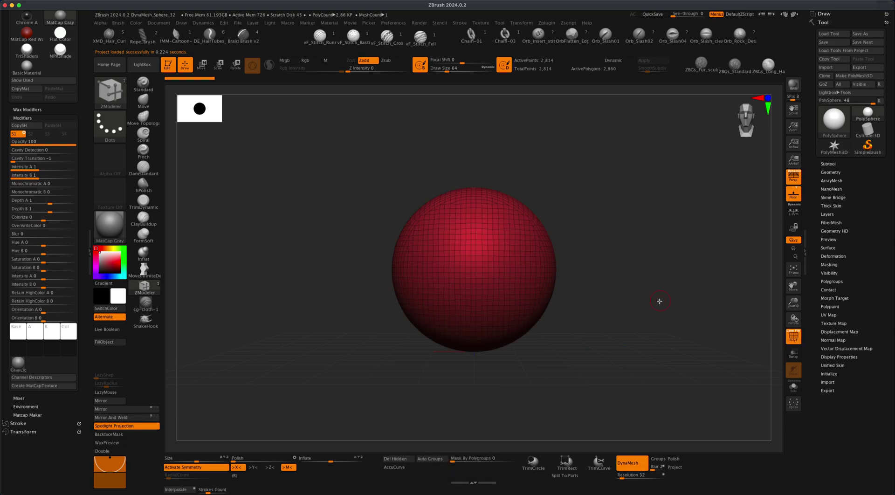
pyautogui.moveTo(665, 309); pyautogui.dragTo(620, 277)
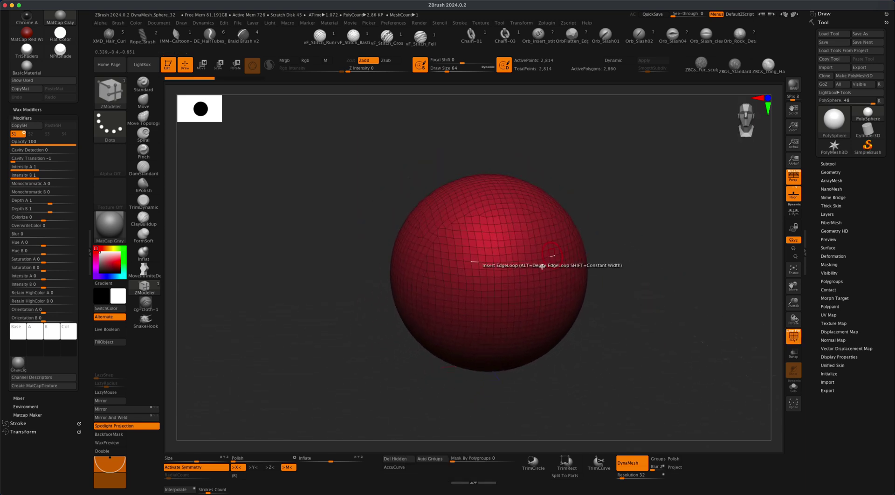
pyautogui.click(831, 172)
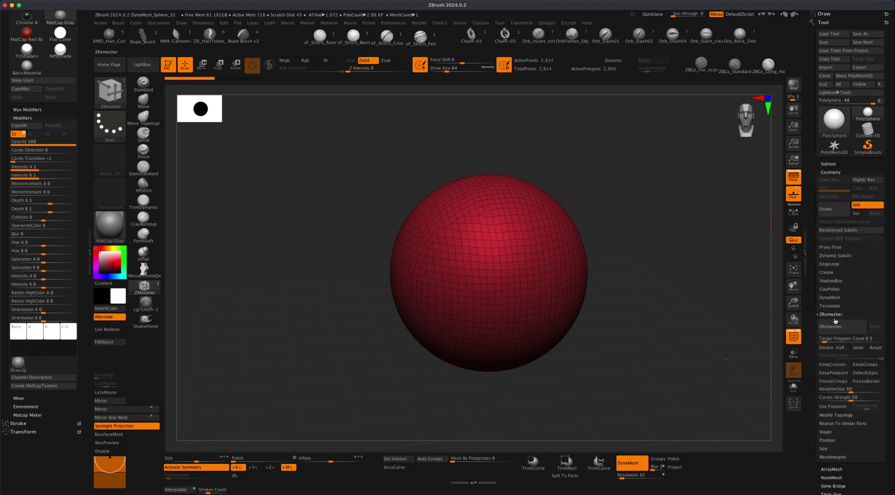
pyautogui.click(833, 339)
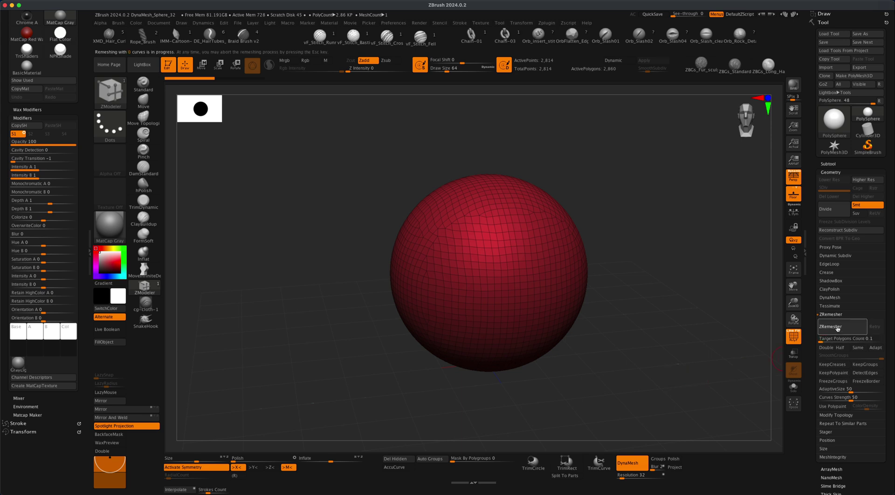
pyautogui.moveTo(634, 304); pyautogui.dragTo(594, 323)
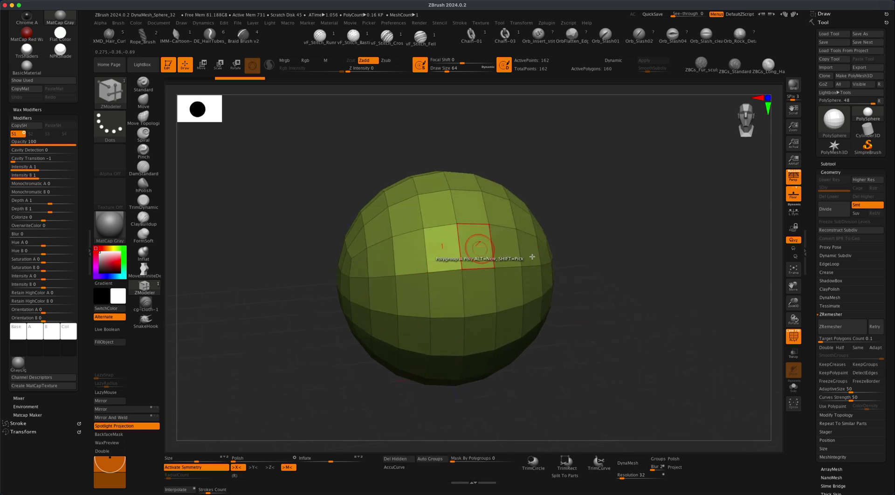
# Step: Set ZModeler to PolyGroup on A Single Poly and regroup four front faces green
pyautogui.moveTo(591, 279); pyautogui.dragTo(611, 277)
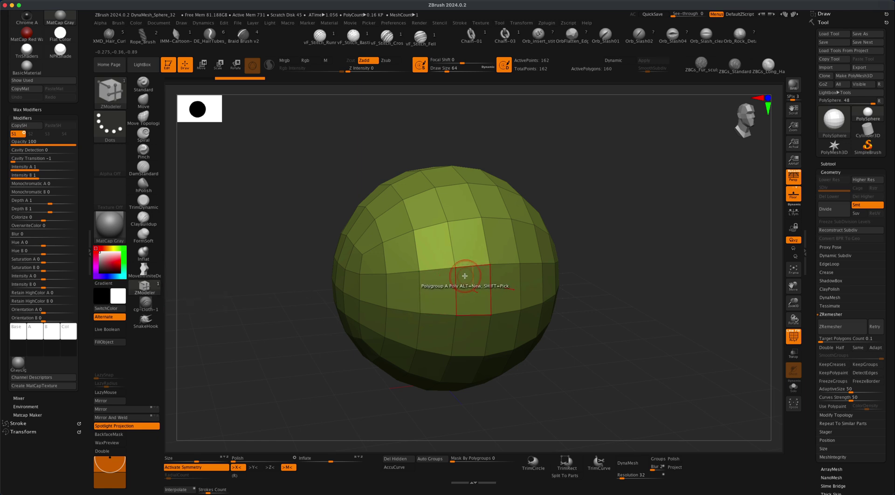
pyautogui.press('space')
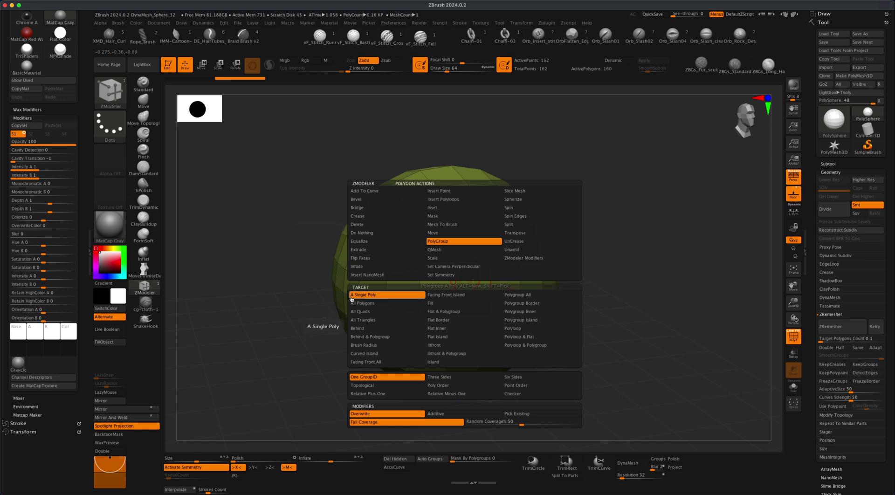
pyautogui.click(380, 295)
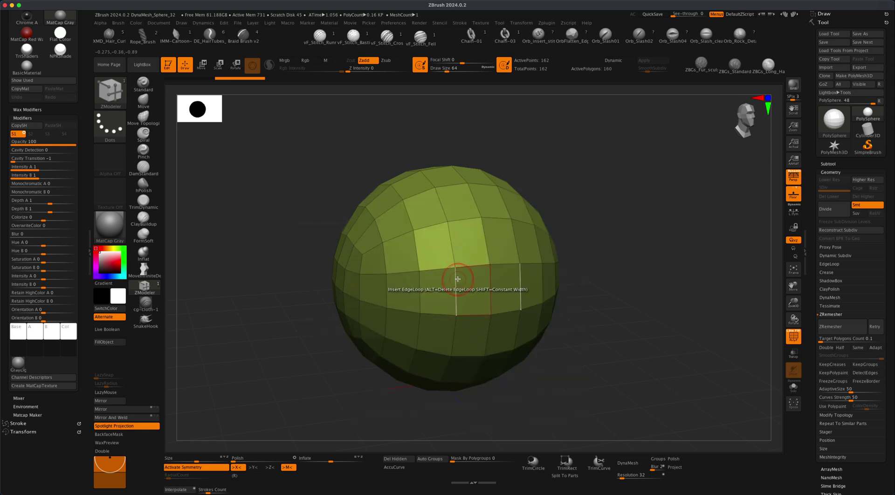
pyautogui.click(460, 276)
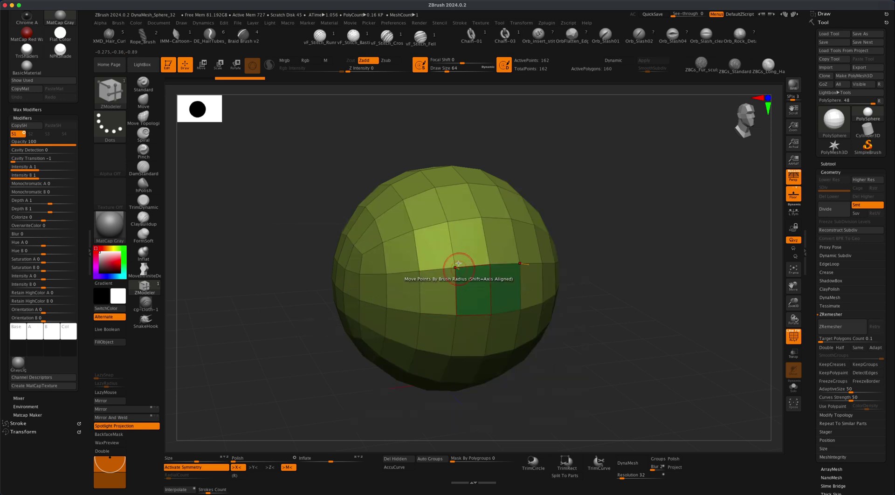
pyautogui.click(457, 233)
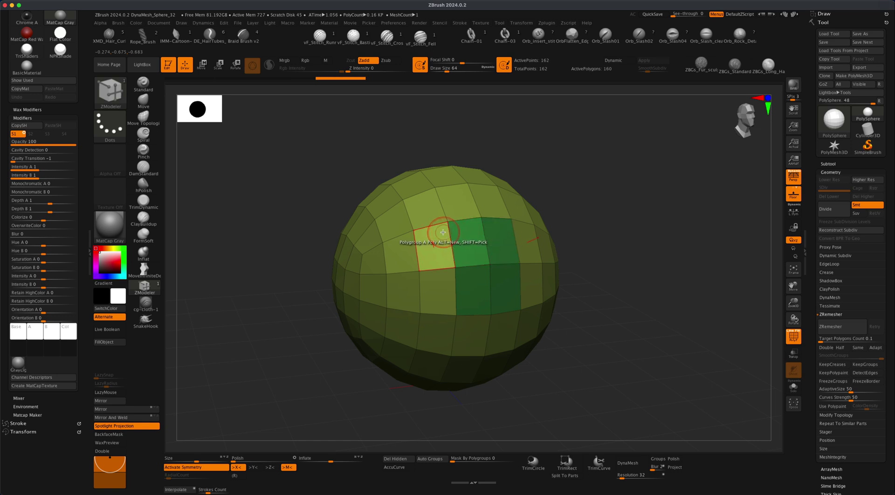
pyautogui.click(443, 232)
pyautogui.click(439, 287)
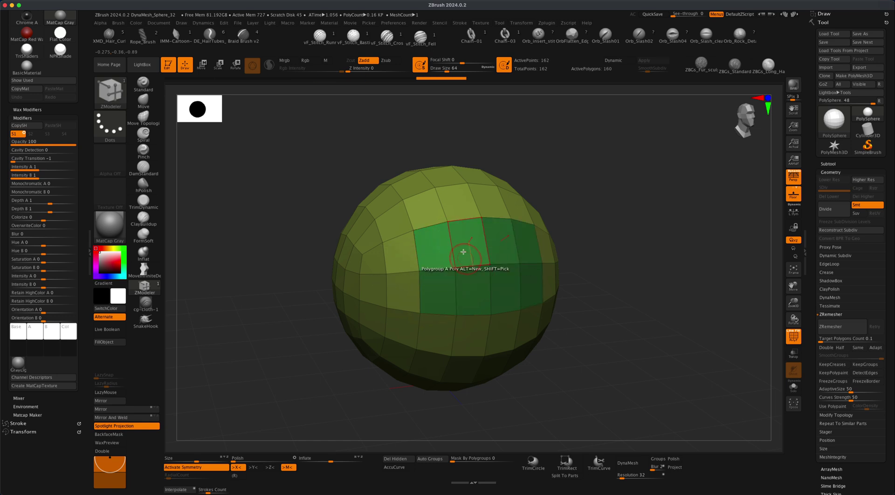
pyautogui.keyDown('alt'); pyautogui.moveTo(598, 298); pyautogui.dragTo(651, 330); pyautogui.keyUp('alt')
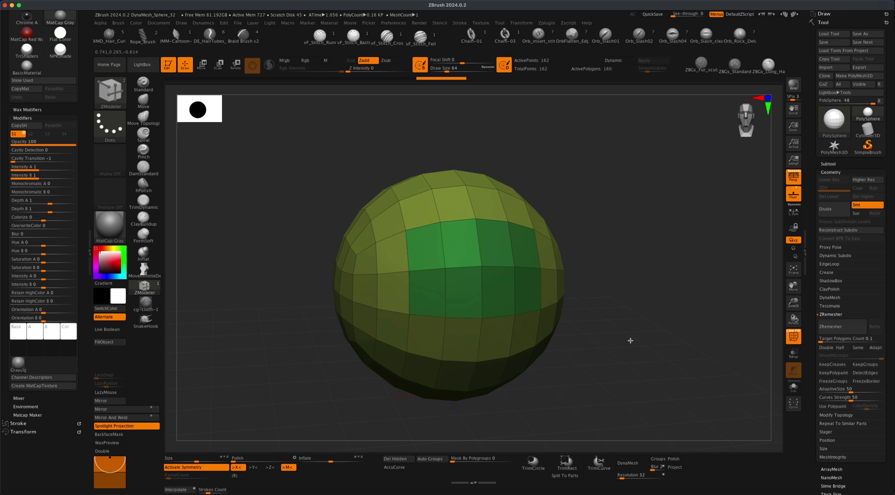
pyautogui.moveTo(630, 340)
pyautogui.mouseDown()
pyautogui.moveTo(638, 347)
pyautogui.moveTo(628, 342)
pyautogui.moveTo(629, 351)
pyautogui.moveTo(623, 343)
pyautogui.moveTo(634, 337)
pyautogui.mouseUp()
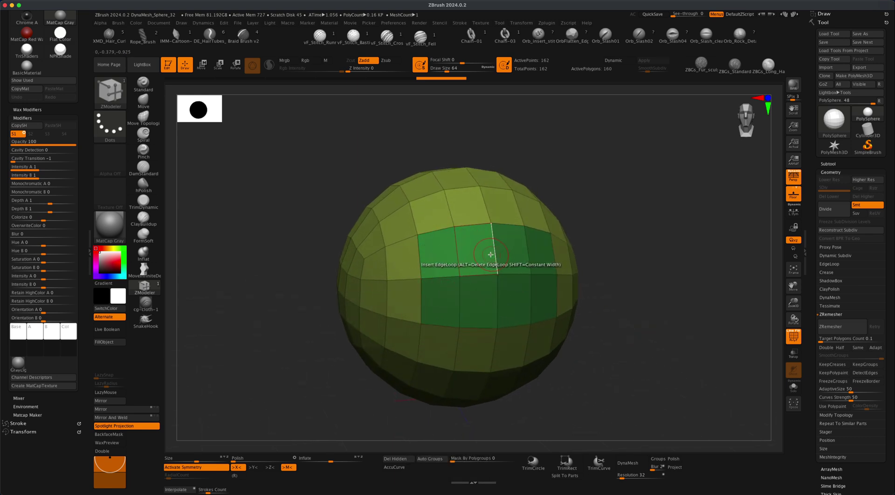
# Step: Regroup the faces above and below the green patch into one purple polygroup ring
pyautogui.click(440, 216)
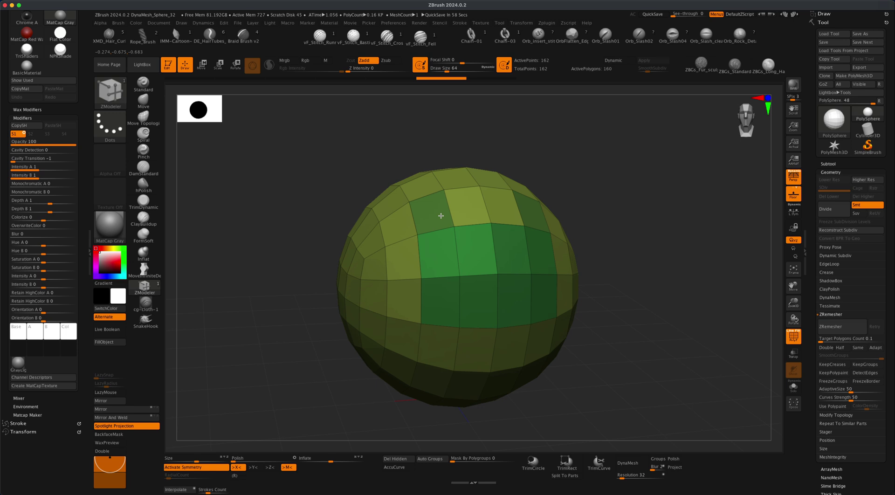
pyautogui.press('alt')
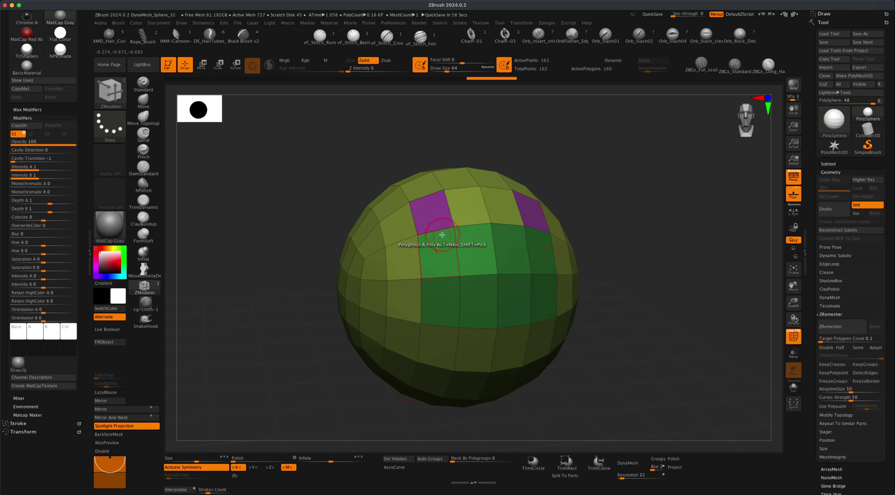
pyautogui.moveTo(465, 218)
pyautogui.mouseDown()
pyautogui.moveTo(408, 226)
pyautogui.moveTo(410, 326)
pyautogui.moveTo(437, 333)
pyautogui.mouseUp()
pyautogui.click(435, 333)
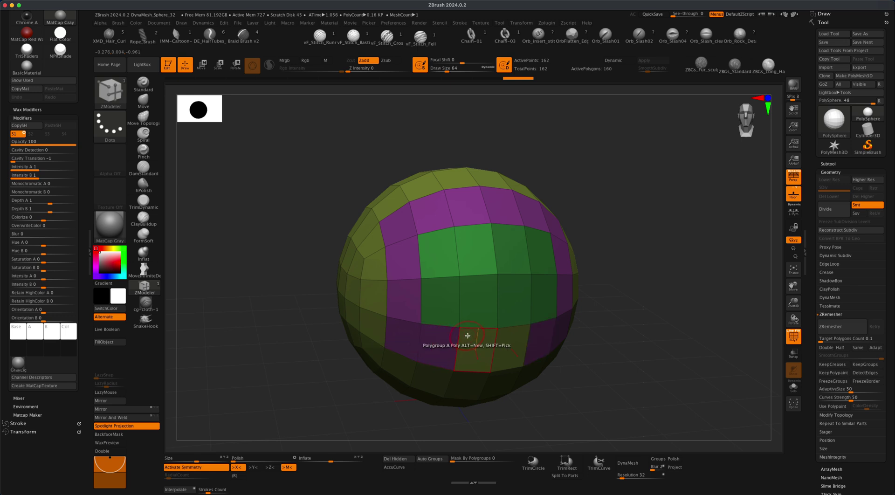
pyautogui.click(469, 336)
pyautogui.moveTo(677, 300); pyautogui.dragTo(705, 308)
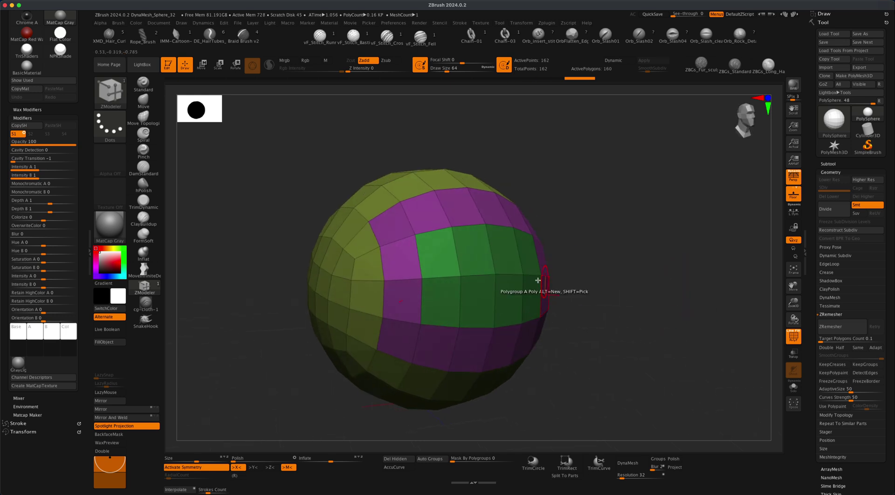
pyautogui.moveTo(599, 285); pyautogui.dragTo(614, 292)
# Step: Switch ZModeler to the Extrude action targeting a whole polygroup
pyautogui.press('space')
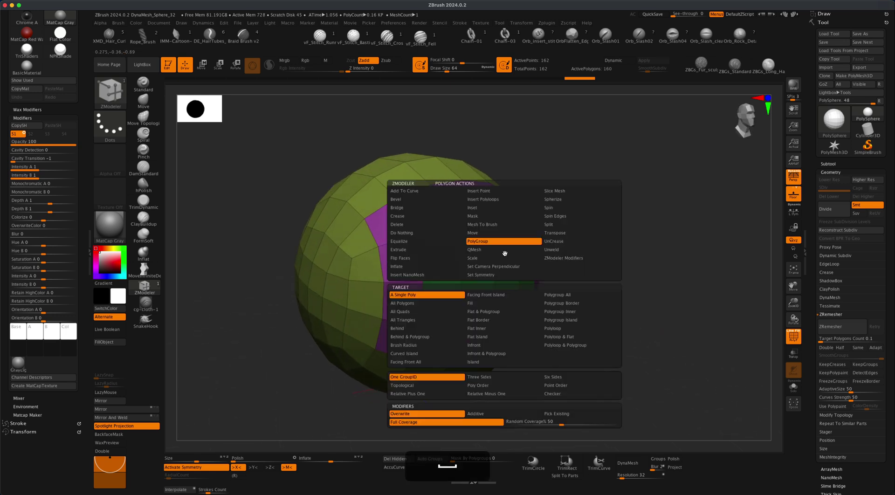
pyautogui.click(410, 249)
pyautogui.click(560, 294)
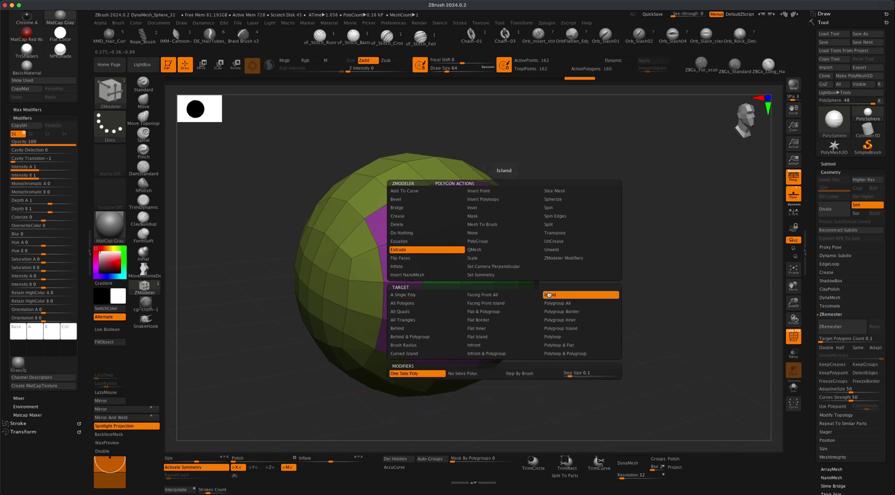
pyautogui.click(562, 304)
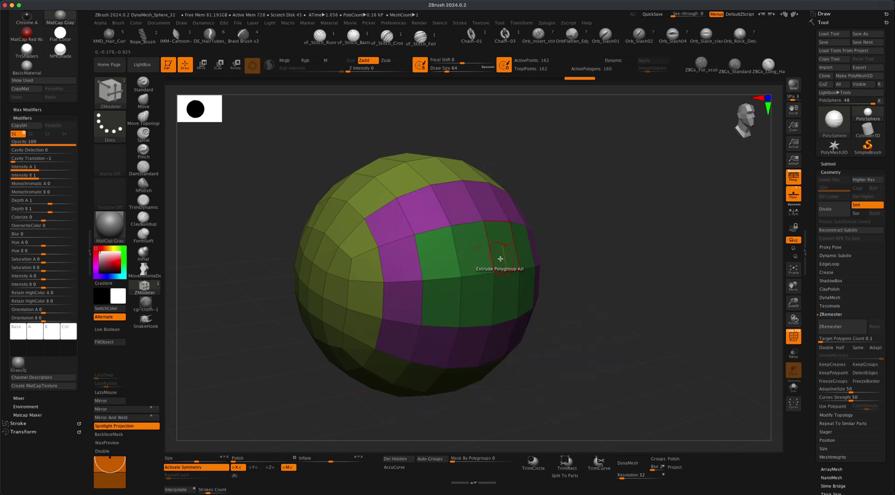
# Step: Extrude the panel inward to form a recessed opening, then face it frontward
pyautogui.moveTo(498, 258); pyautogui.dragTo(477, 254)
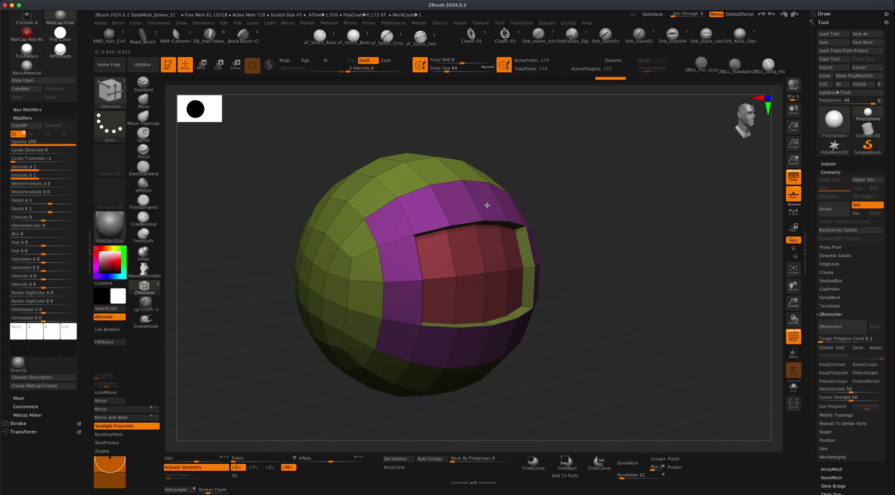
pyautogui.moveTo(486, 205)
pyautogui.mouseDown()
pyautogui.moveTo(508, 203)
pyautogui.moveTo(497, 204)
pyautogui.mouseUp()
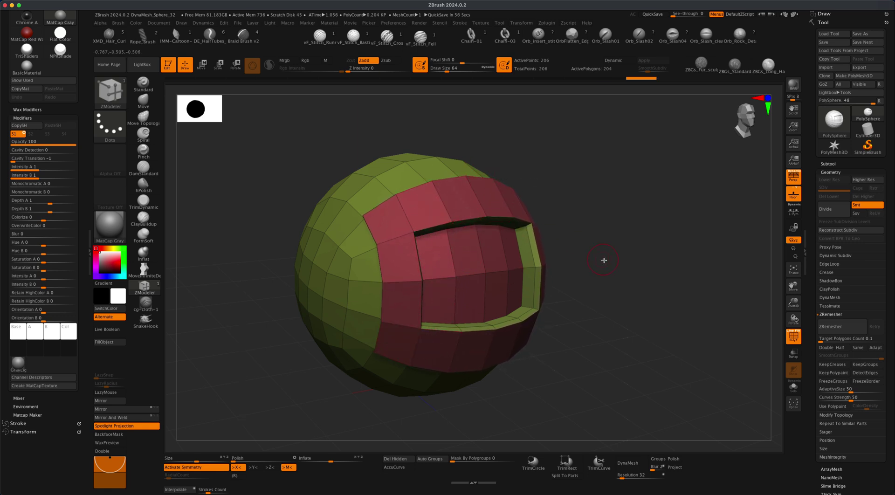
pyautogui.moveTo(603, 260)
pyautogui.mouseDown()
pyautogui.moveTo(597, 239)
pyautogui.moveTo(603, 256)
pyautogui.mouseUp()
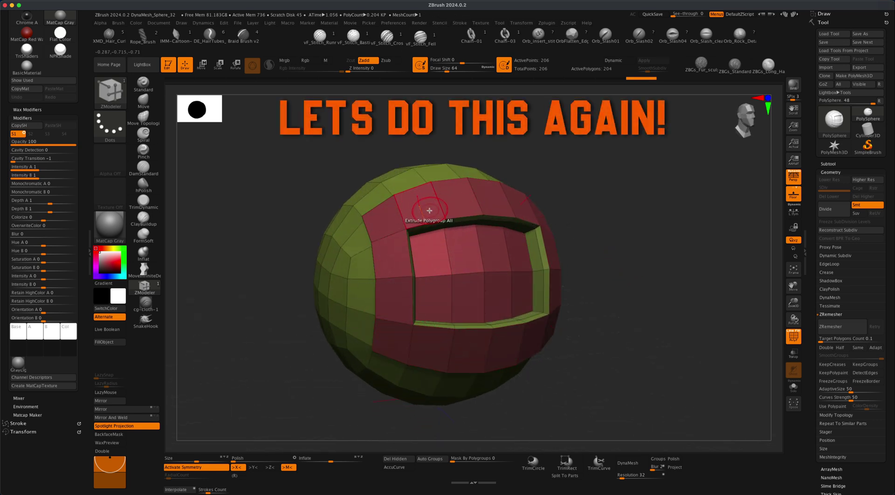
# Step: Switch the ZModeler polygon action back to PolyGroup
pyautogui.press('space')
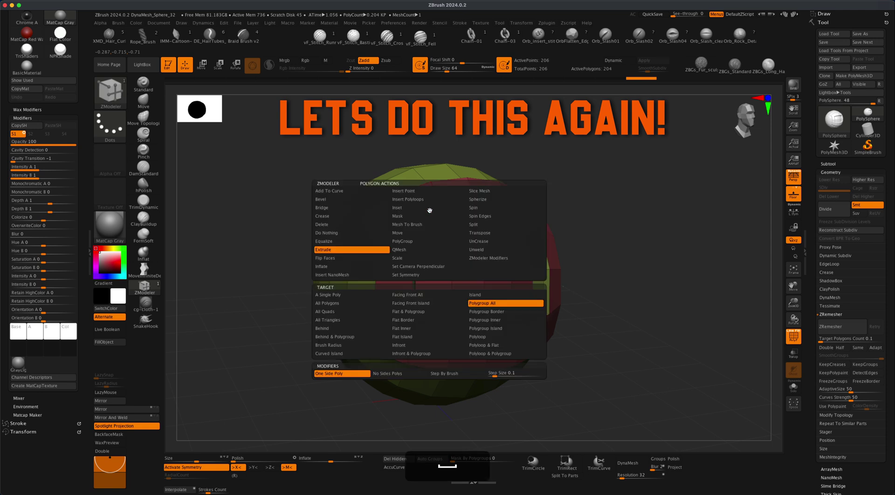
pyautogui.click(408, 241)
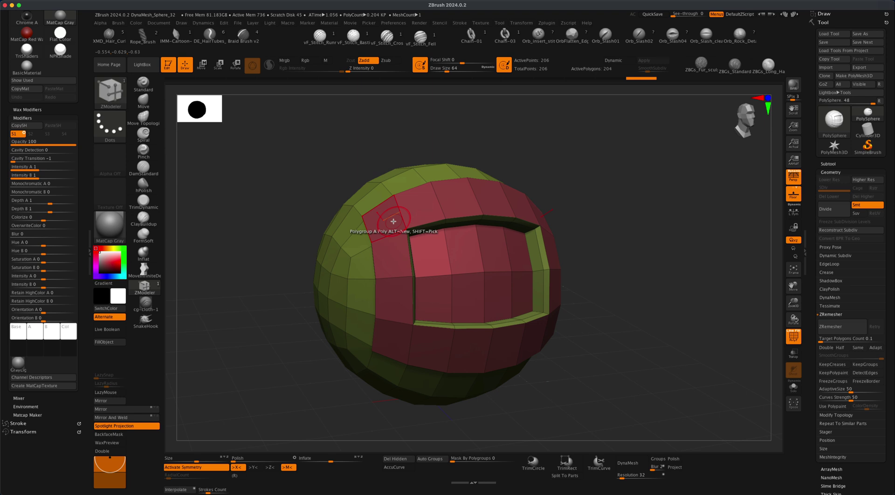
# Step: Regroup the five red faces framing the opening into a new teal polygroup
pyautogui.press('alt')
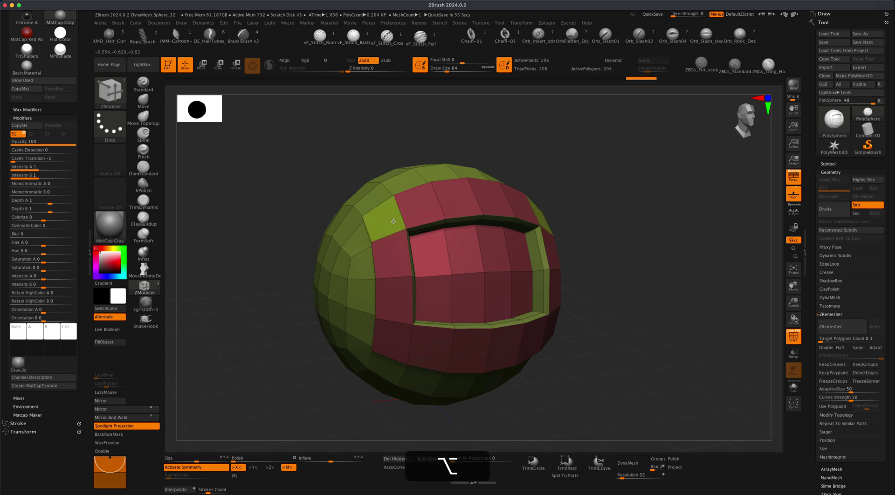
pyautogui.keyDown('alt'); pyautogui.click(393, 221); pyautogui.keyUp('alt')
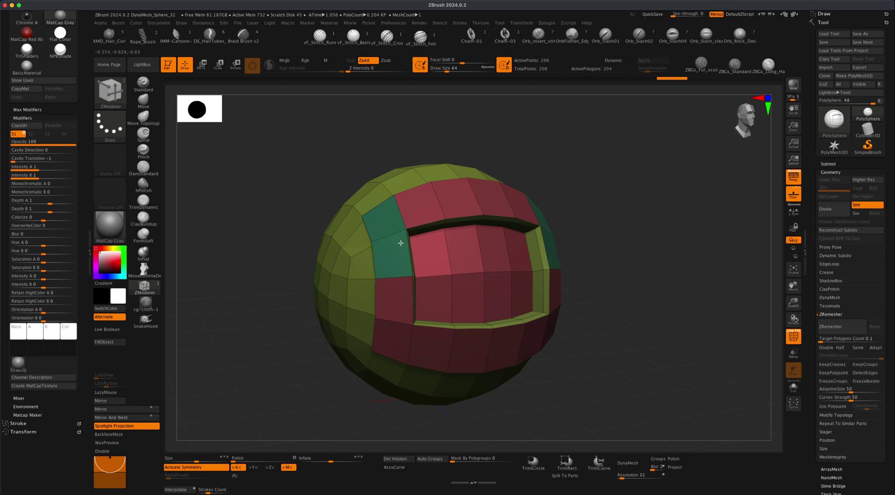
pyautogui.click(393, 294)
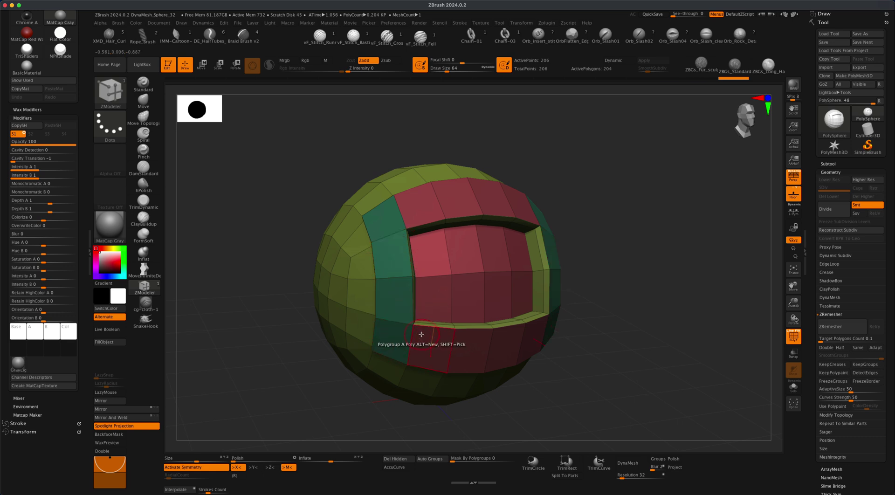
pyautogui.click(470, 338)
pyautogui.click(433, 214)
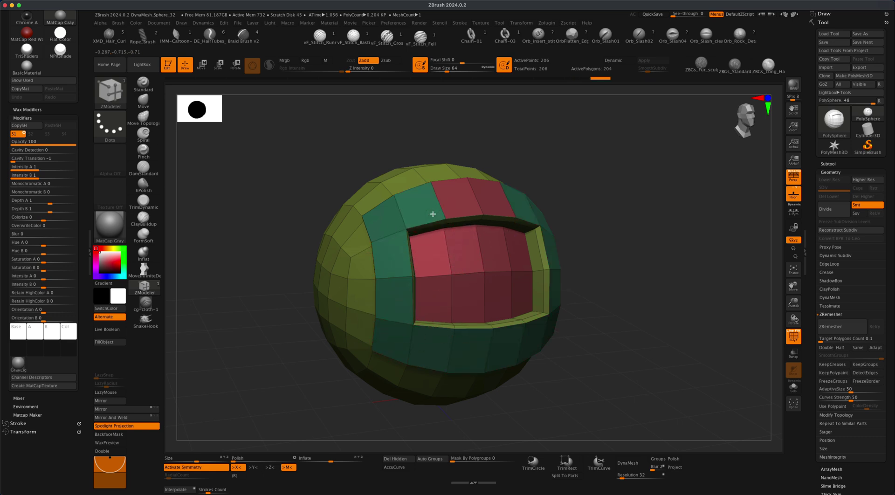
pyautogui.click(450, 211)
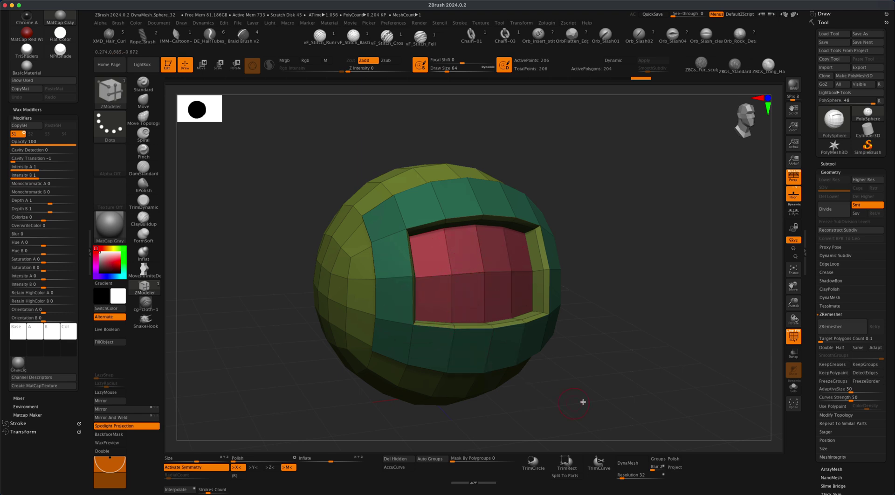
pyautogui.moveTo(583, 403); pyautogui.dragTo(569, 389)
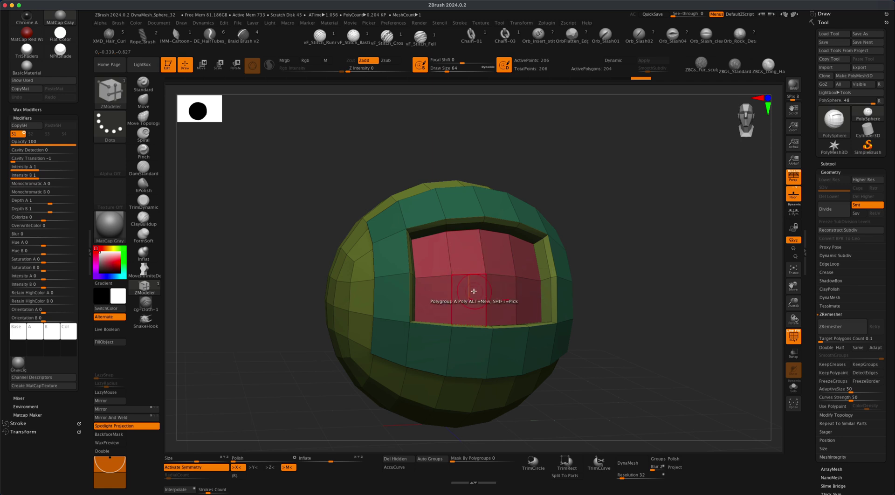
pyautogui.moveTo(611, 280); pyautogui.dragTo(606, 296)
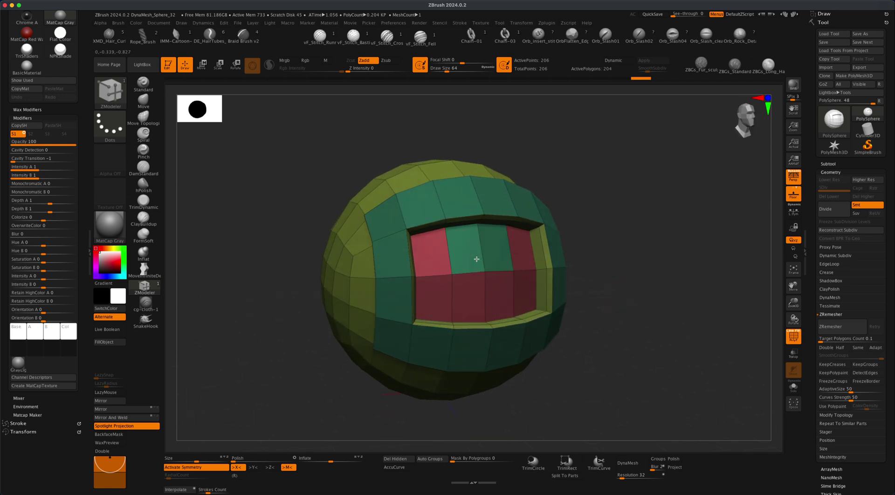
pyautogui.press('shift')
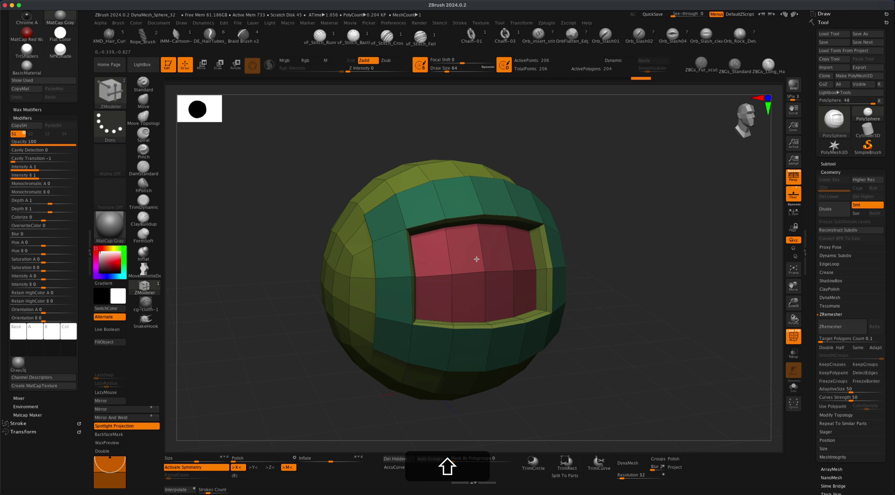
pyautogui.moveTo(477, 259); pyautogui.dragTo(452, 268, button='right')
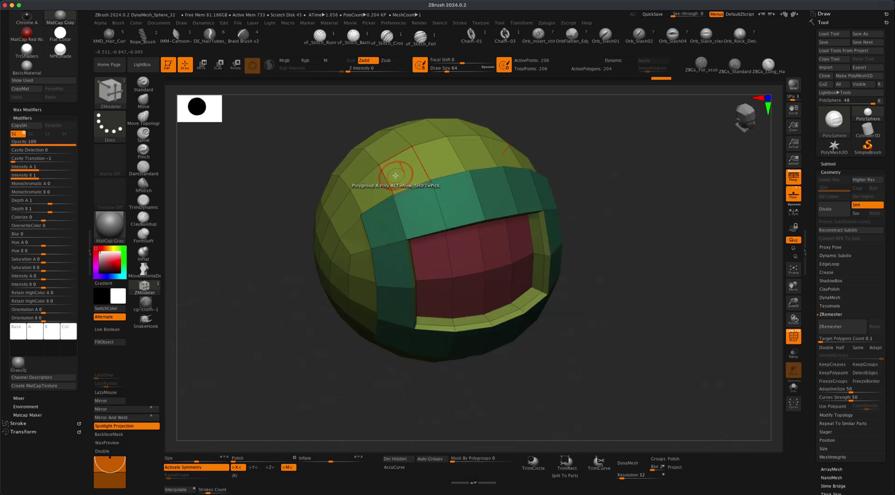
# Step: Switch the PolyGroup target to Polyloop and recolour the upper loop red
pyautogui.press('space')
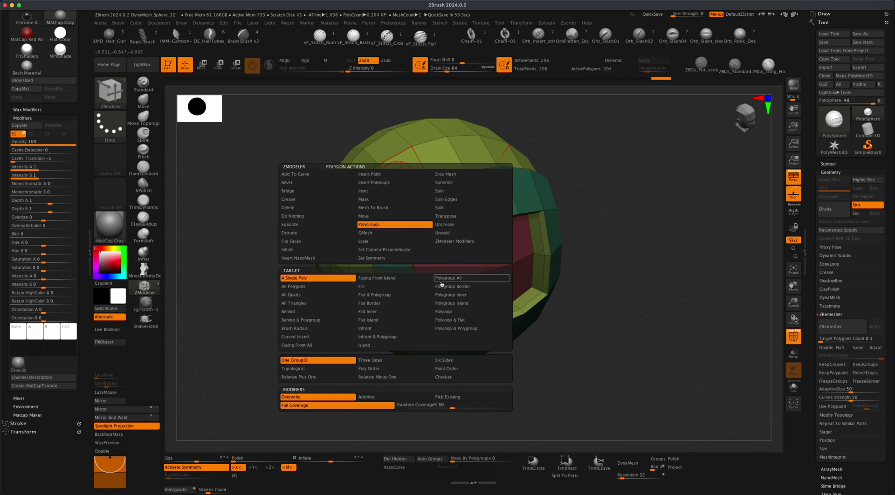
pyautogui.click(444, 311)
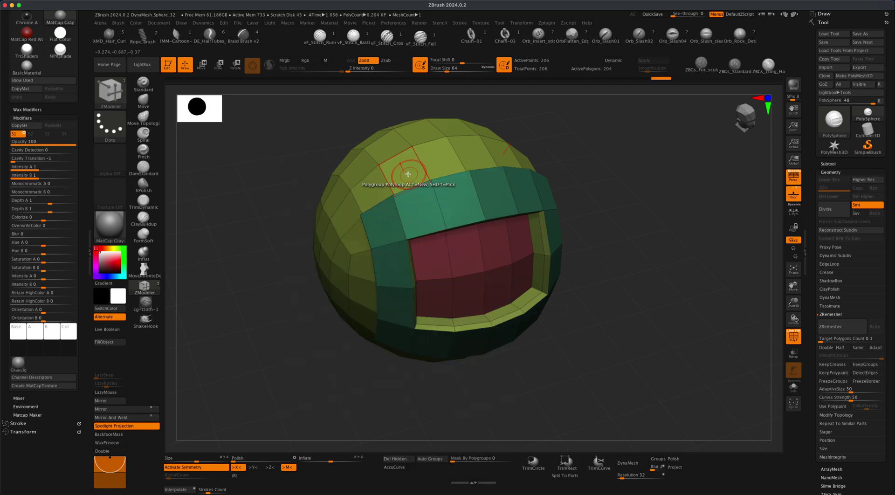
pyautogui.click(393, 176)
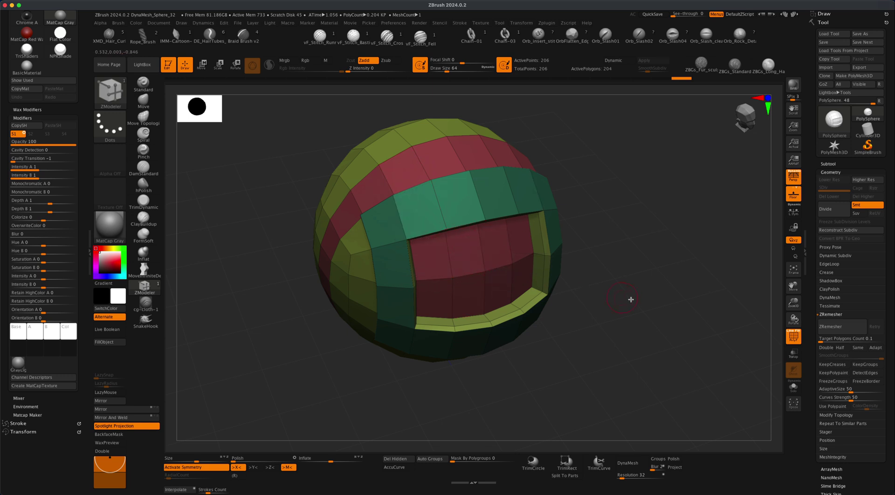
# Step: Recolour a vertical loop red, then turn it and two more loops green
pyautogui.moveTo(631, 299); pyautogui.dragTo(619, 281)
pyautogui.click(455, 205)
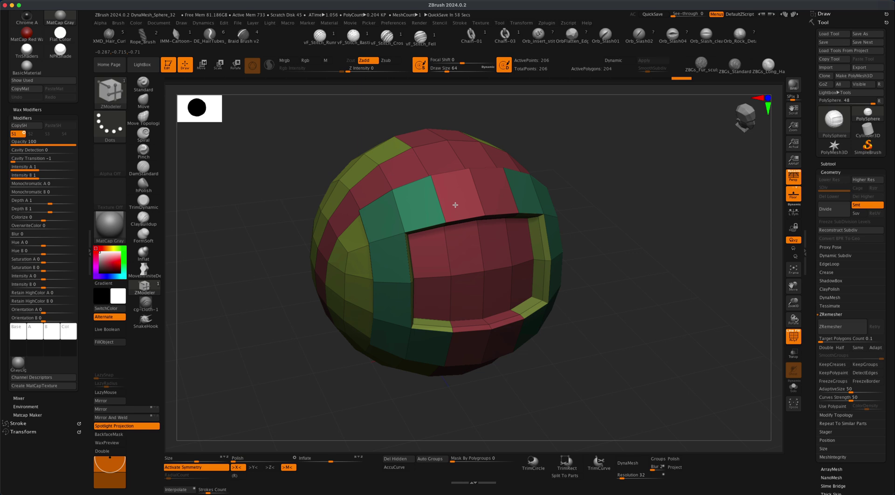
pyautogui.keyDown('shift'); pyautogui.click(455, 206); pyautogui.keyUp('shift')
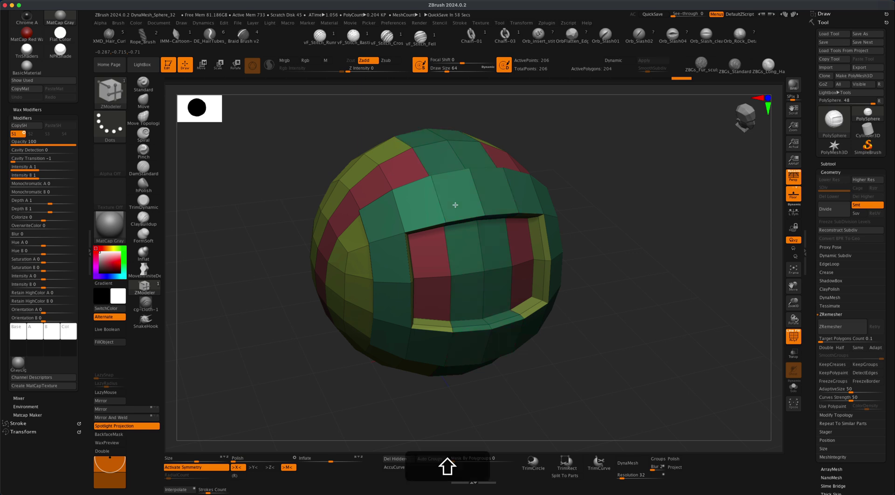
pyautogui.keyDown('shift'); pyautogui.click(395, 174); pyautogui.keyUp('shift')
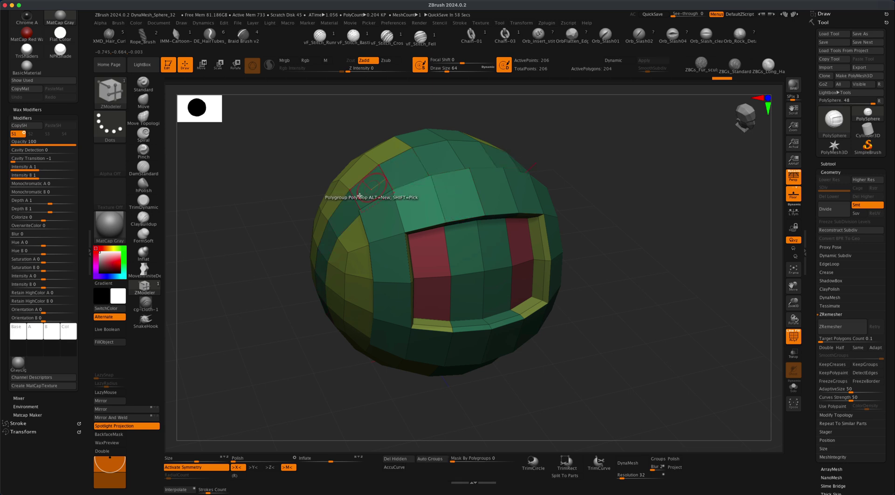
pyautogui.moveTo(583, 156)
pyautogui.mouseDown()
pyautogui.moveTo(613, 221)
pyautogui.moveTo(611, 208)
pyautogui.moveTo(621, 208)
pyautogui.mouseUp()
# Step: Undo the loop recolouring, along with a trial teal recolour of the top loop
pyautogui.press('super+z')
pyautogui.press('super+z')
pyautogui.press('super+z')
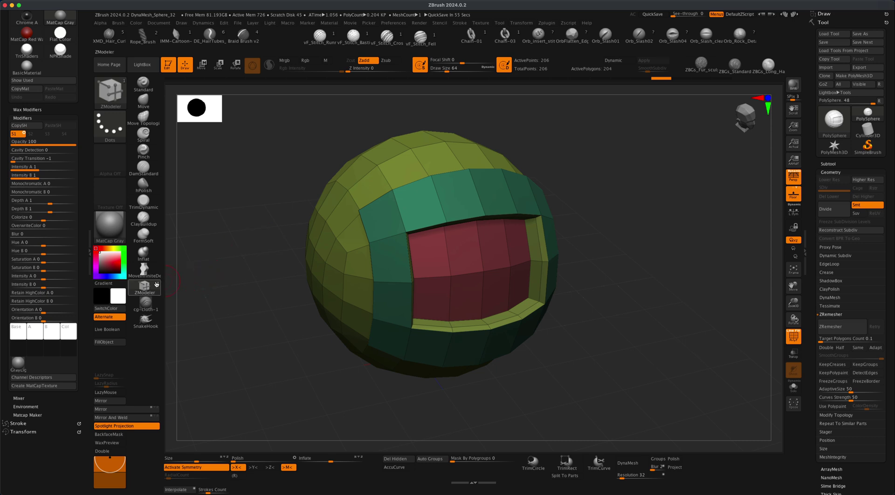
pyautogui.moveTo(625, 287)
pyautogui.keyDown('alt'); pyautogui.mouseDown()
pyautogui.moveTo(645, 299)
pyautogui.moveTo(638, 294)
pyautogui.mouseUp(); pyautogui.keyUp('alt')
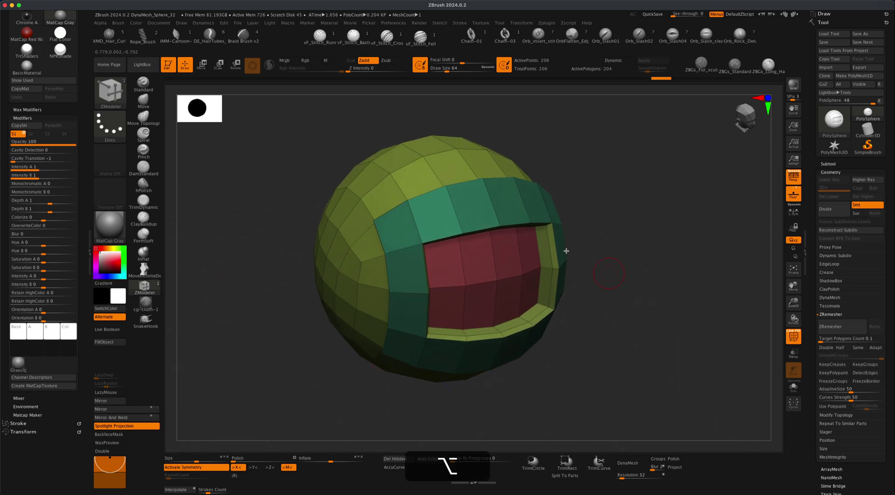
pyautogui.click(408, 183)
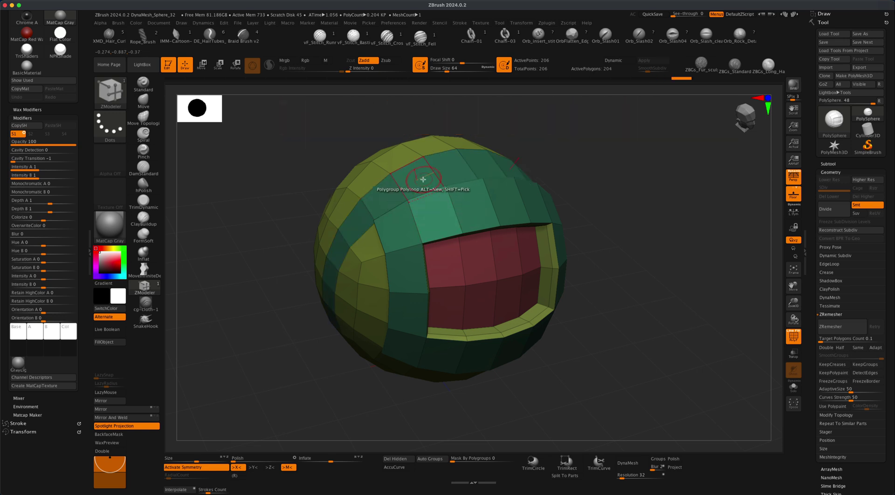
pyautogui.press('super+z')
# Step: Cycle the top polyloop through new polygroup colours until it settles on purple
pyautogui.click(408, 182)
pyautogui.keyDown('alt'); pyautogui.click(408, 182); pyautogui.keyUp('alt')
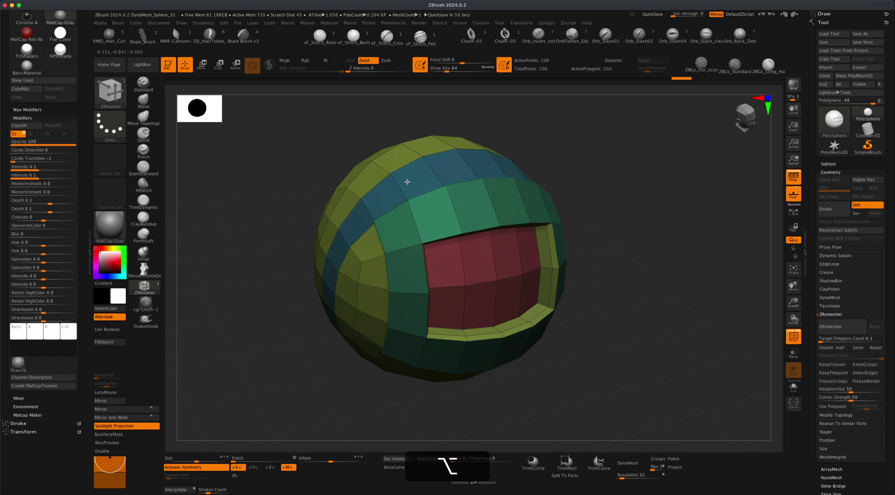
pyautogui.keyDown('alt'); pyautogui.click(408, 182); pyautogui.keyUp('alt')
pyautogui.keyDown('alt'); pyautogui.click(407, 182); pyautogui.keyUp('alt')
pyautogui.keyDown('alt'); pyautogui.click(408, 182); pyautogui.keyUp('alt')
pyautogui.keyDown('alt'); pyautogui.click(407, 182); pyautogui.keyUp('alt')
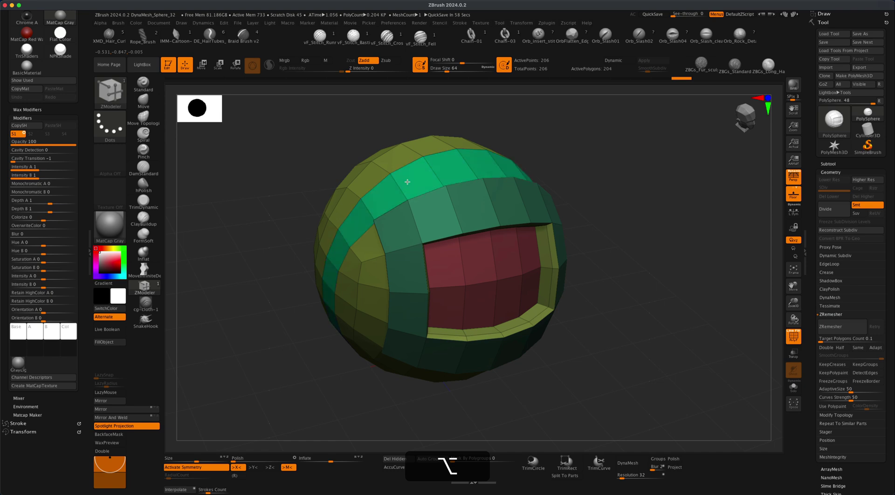
pyautogui.keyDown('alt'); pyautogui.click(407, 182); pyautogui.keyUp('alt')
pyautogui.keyDown('alt'); pyautogui.moveTo(617, 230); pyautogui.dragTo(655, 313); pyautogui.keyUp('alt')
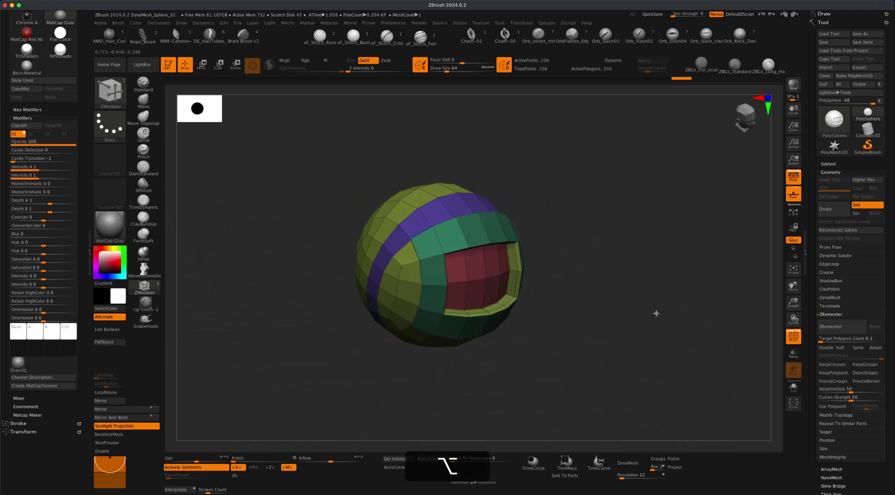